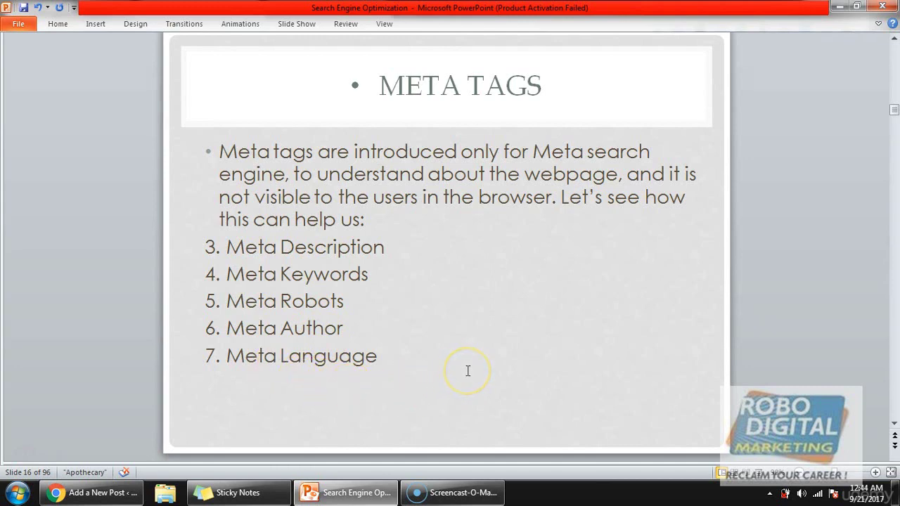
Scroll down to slide 17, the META DESCRIPTION slide, in PowerPoint
scroll(467, 370, down, 3)
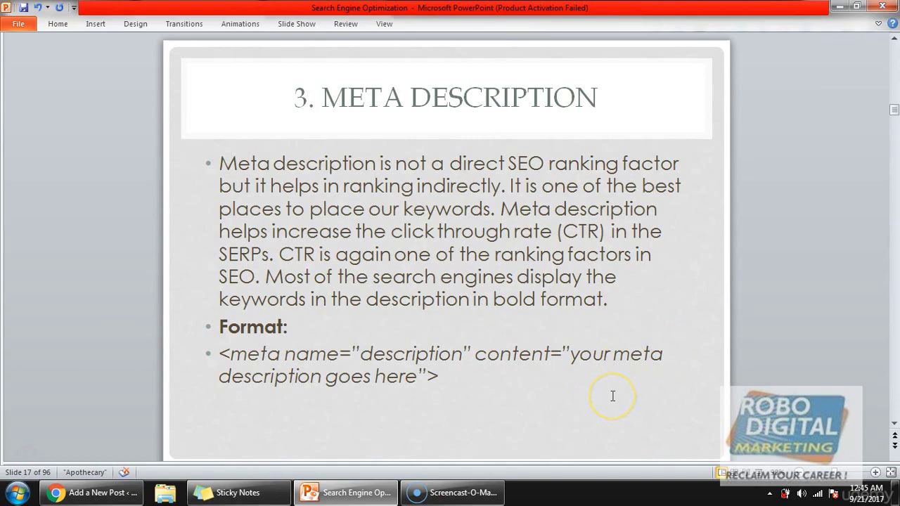
In the post editor, show the Yoast snippet preview with the post's title, URL and meta description
click(123, 493)
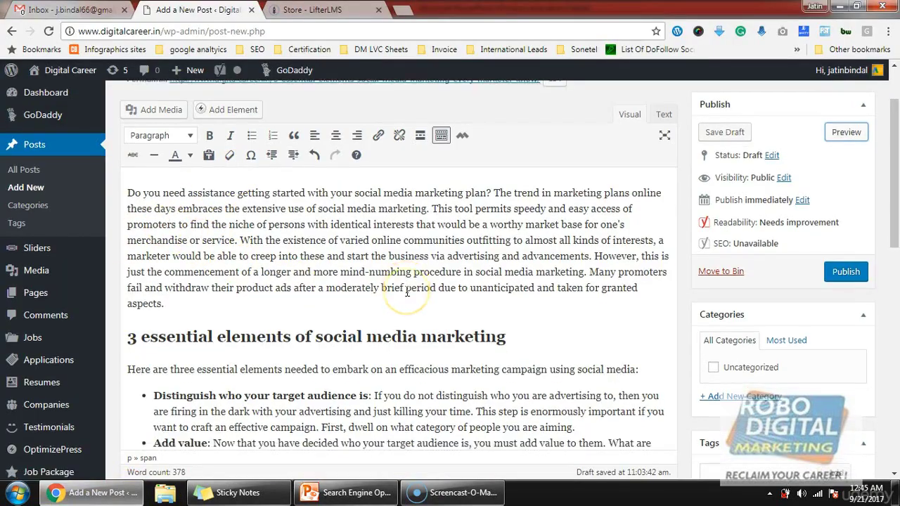
scroll(400, 289, down, 10)
scroll(396, 289, down, 5)
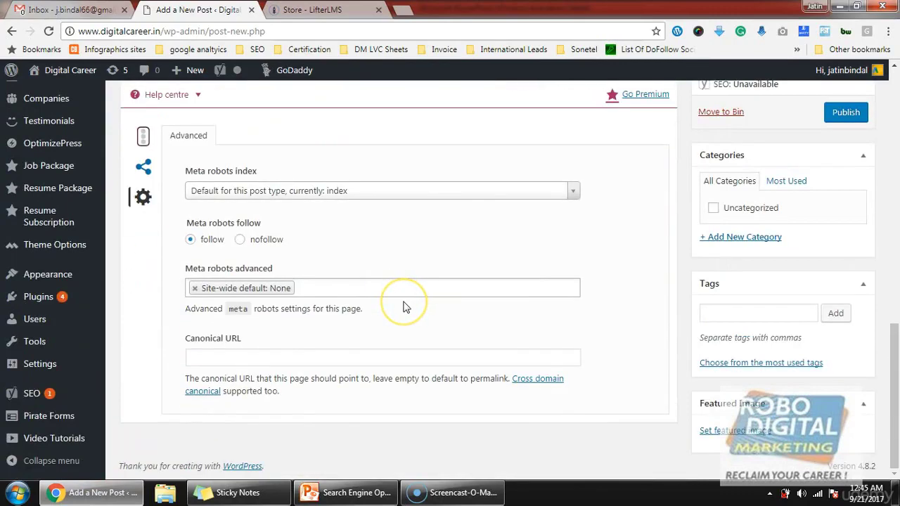
scroll(261, 261, up, 3)
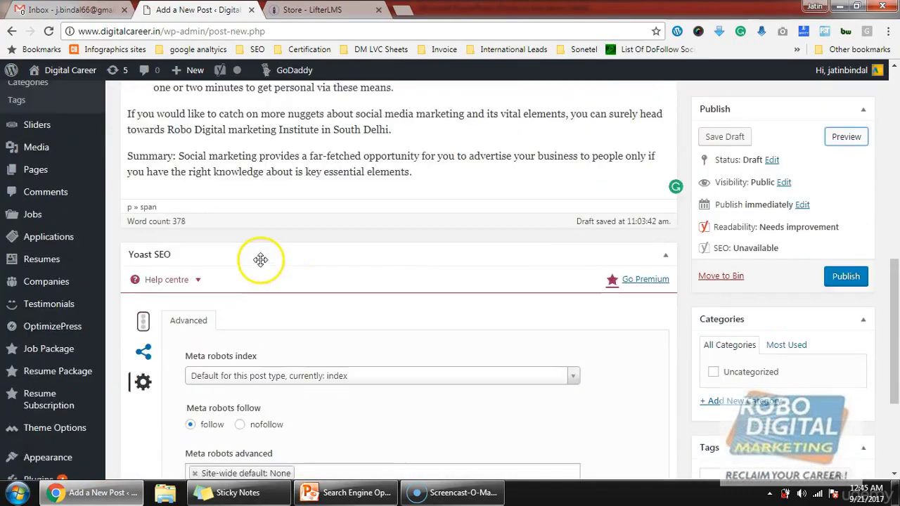
click(143, 334)
scroll(281, 345, down, 1)
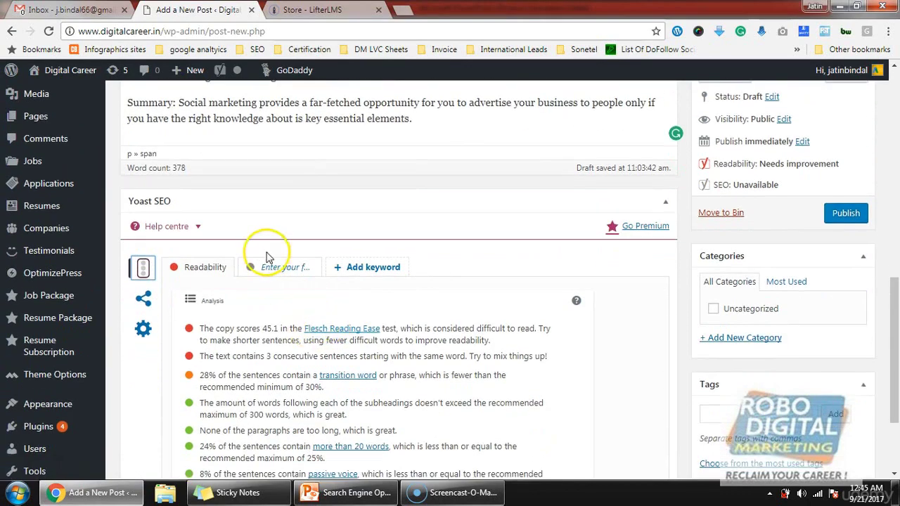
click(278, 270)
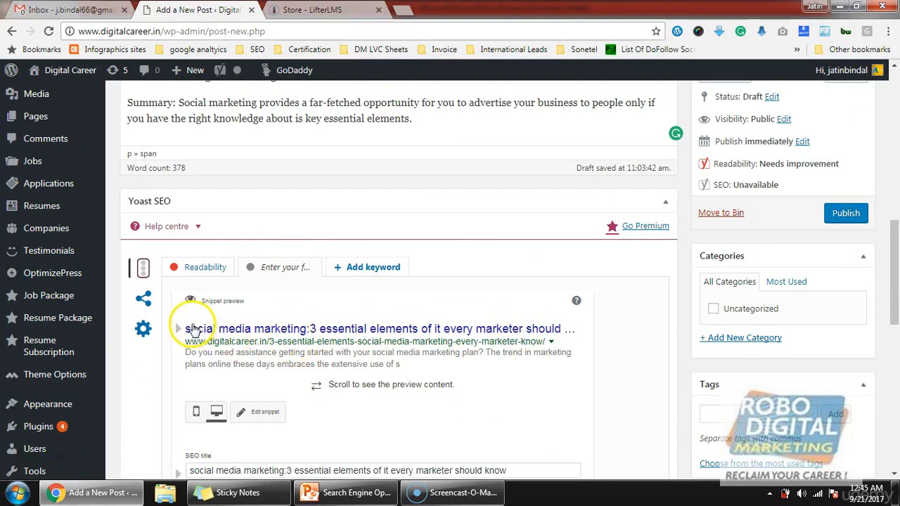
Open the Yoast snippet editor and place the cursor after 'marketing:' in the SEO title
click(181, 329)
scroll(482, 396, down, 3)
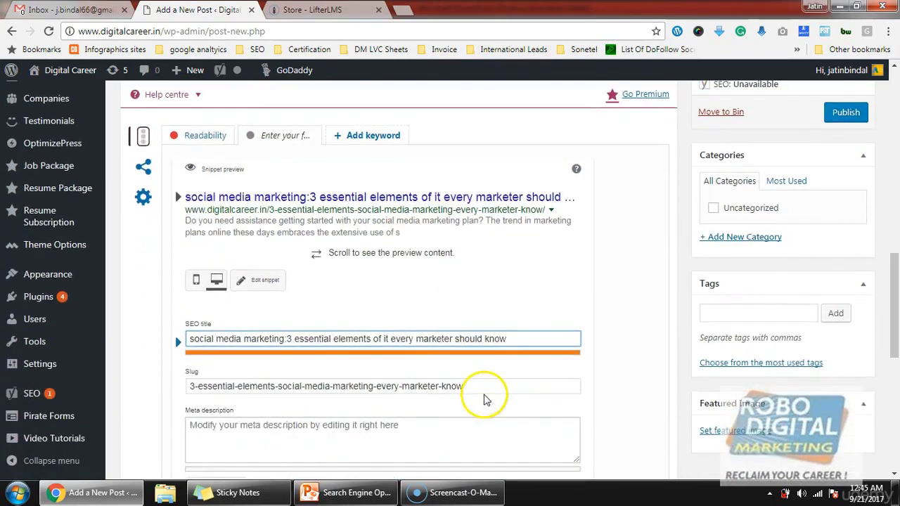
click(443, 381)
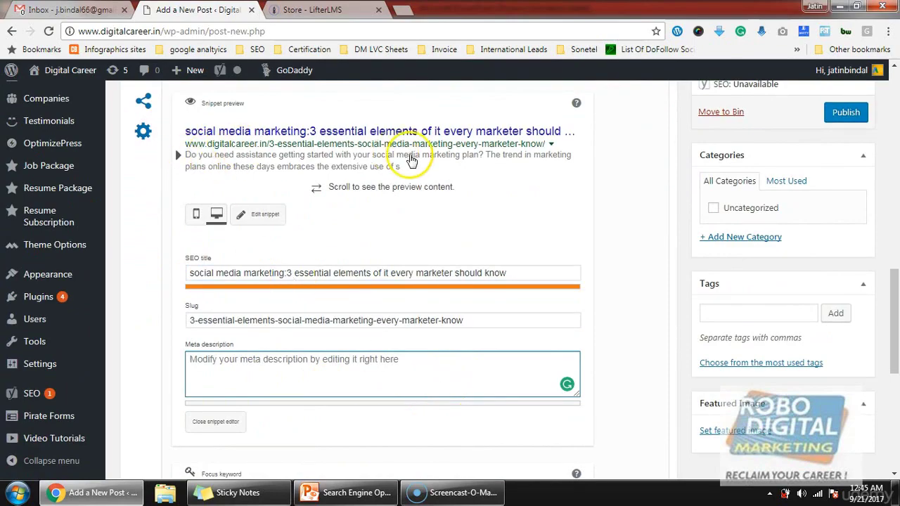
scroll(438, 186, up, 4)
scroll(437, 186, up, 7)
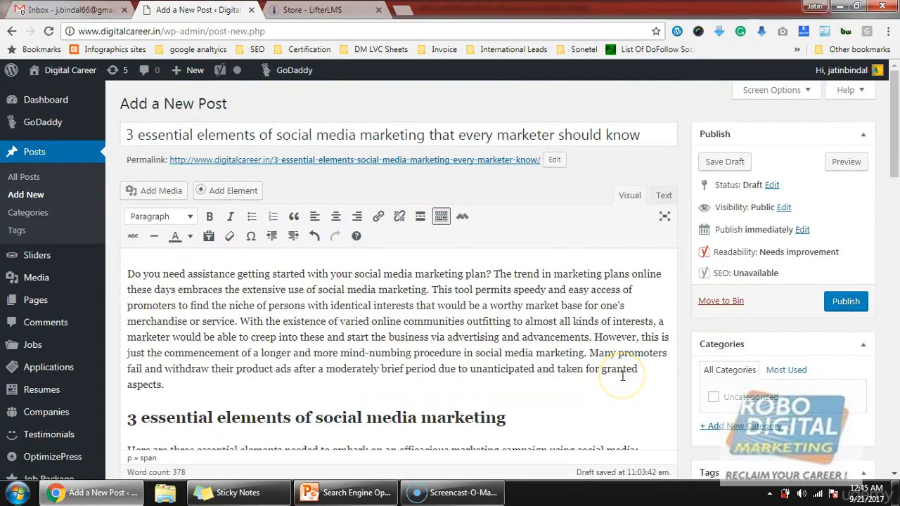
scroll(622, 376, down, 3)
scroll(622, 376, down, 5)
scroll(622, 379, down, 3)
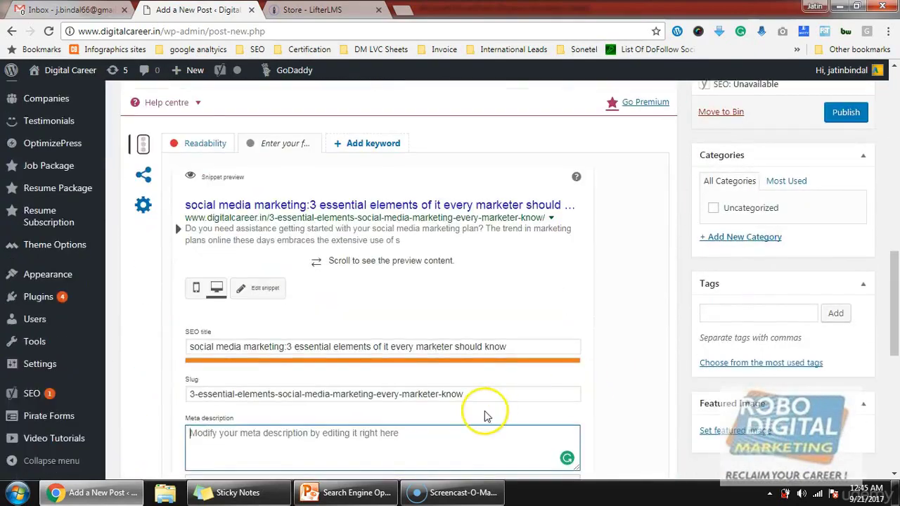
scroll(351, 433, down, 1)
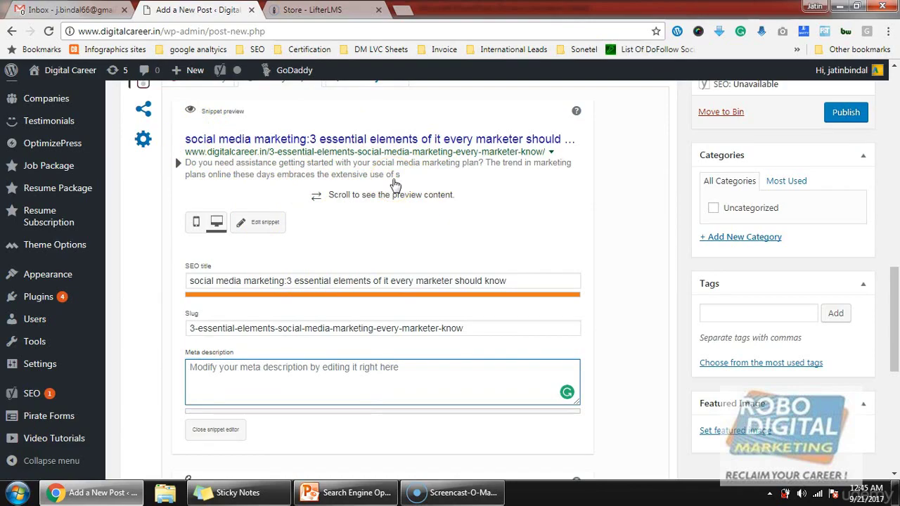
click(321, 144)
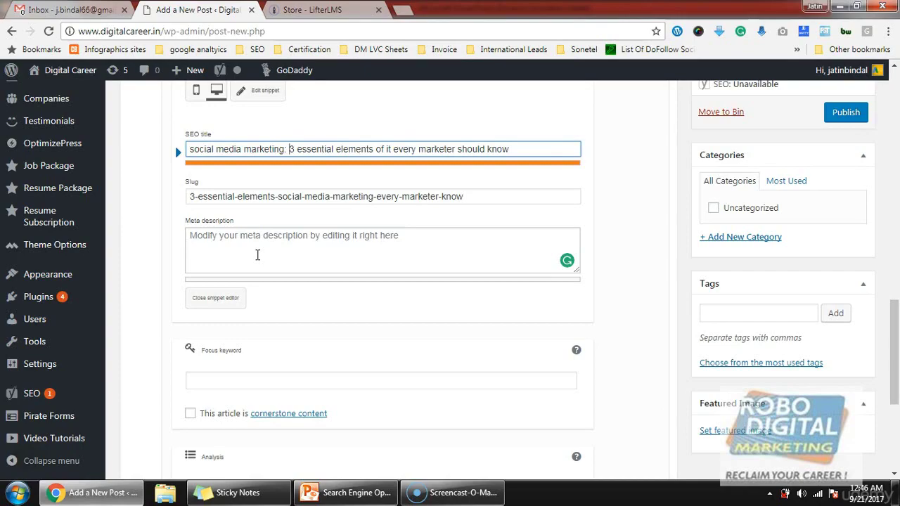
click(257, 255)
scroll(333, 181, up, 1)
scroll(344, 186, up, 4)
scroll(345, 211, up, 2)
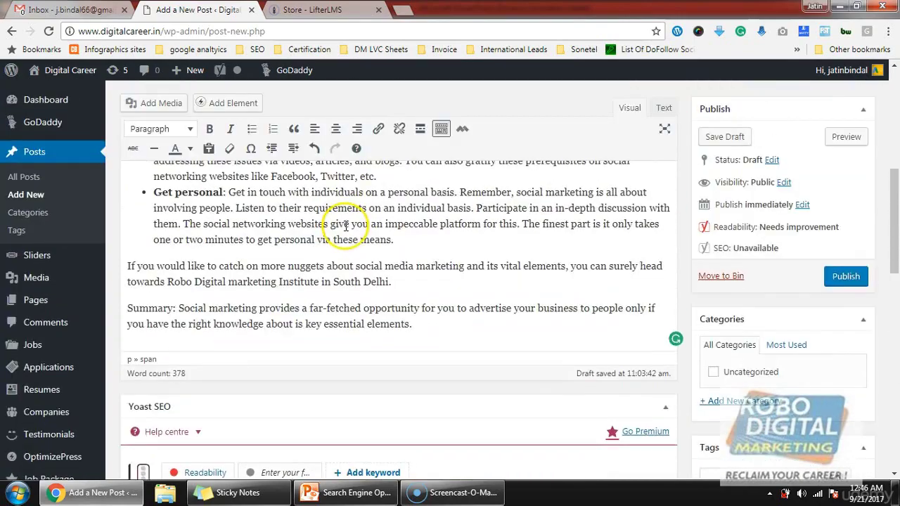
scroll(341, 267, up, 2)
scroll(334, 288, up, 1)
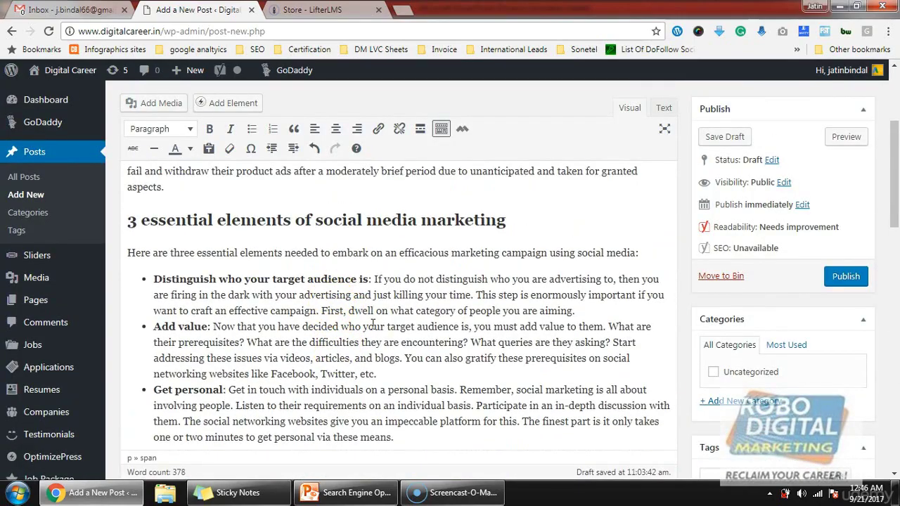
drag(154, 279, 360, 280)
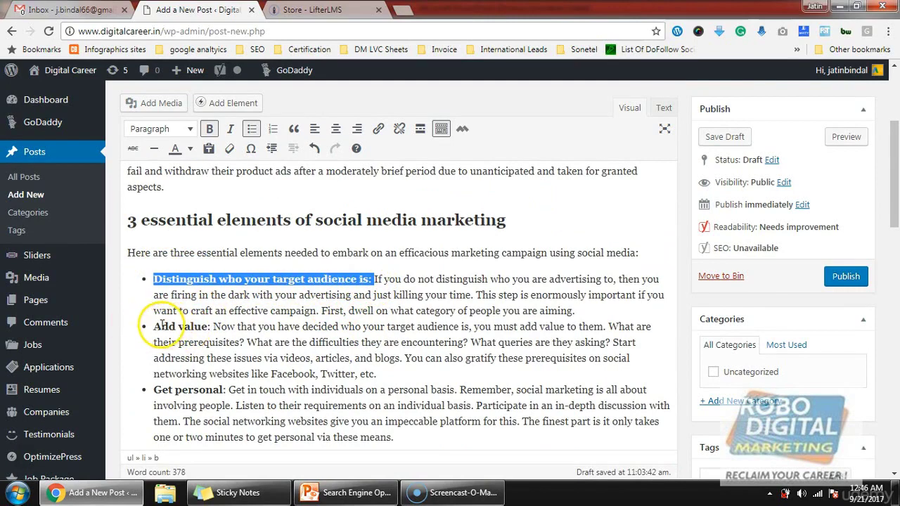
drag(161, 326, 208, 326)
drag(153, 390, 235, 390)
scroll(327, 421, down, 3)
scroll(328, 421, down, 3)
scroll(326, 423, down, 2)
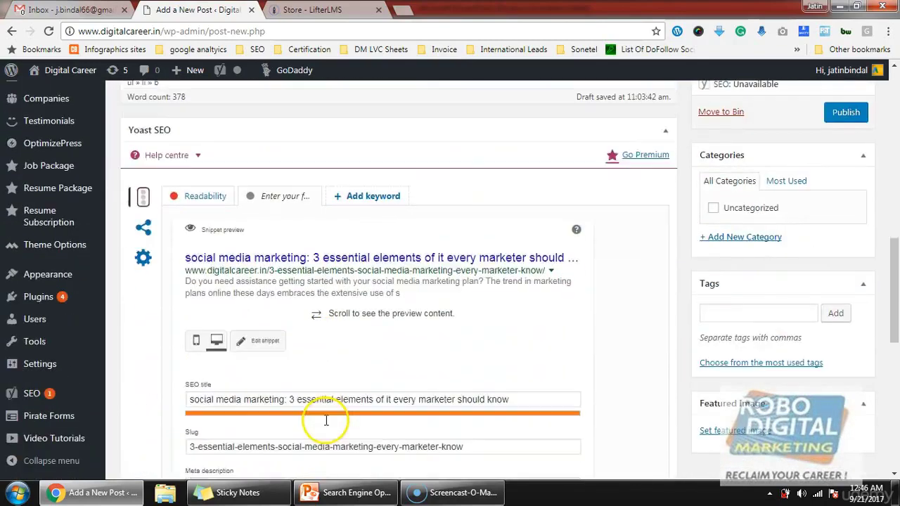
scroll(324, 424, down, 1)
click(273, 377)
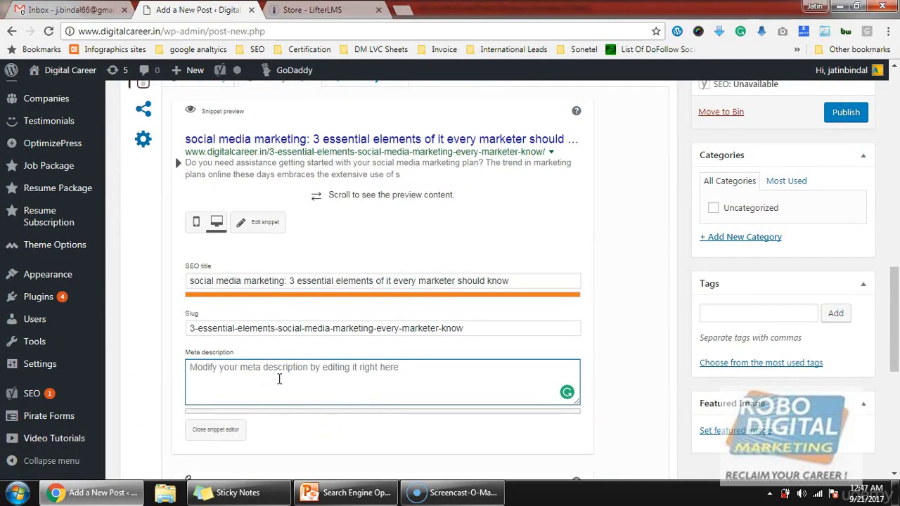
Type 'Social Media marketing has 3 important techniques:' into the meta description
text(Soci)
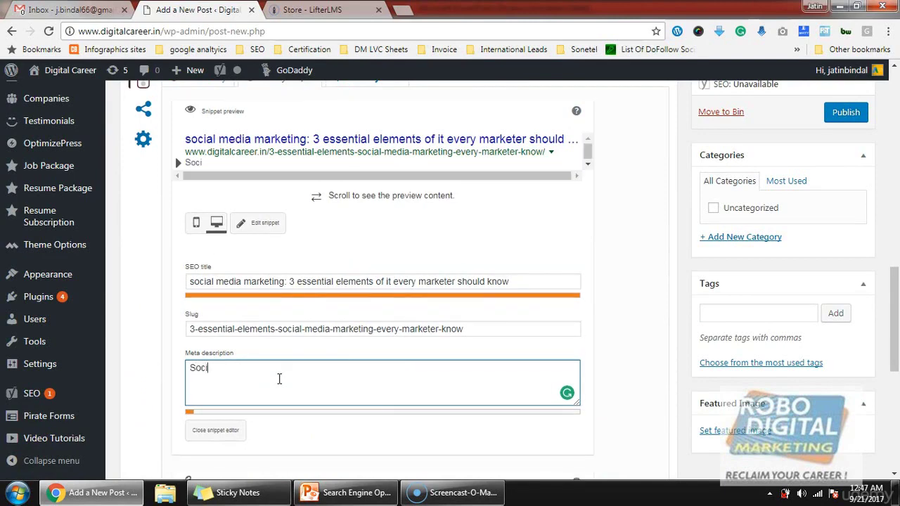
text(alMe)
text(dia)
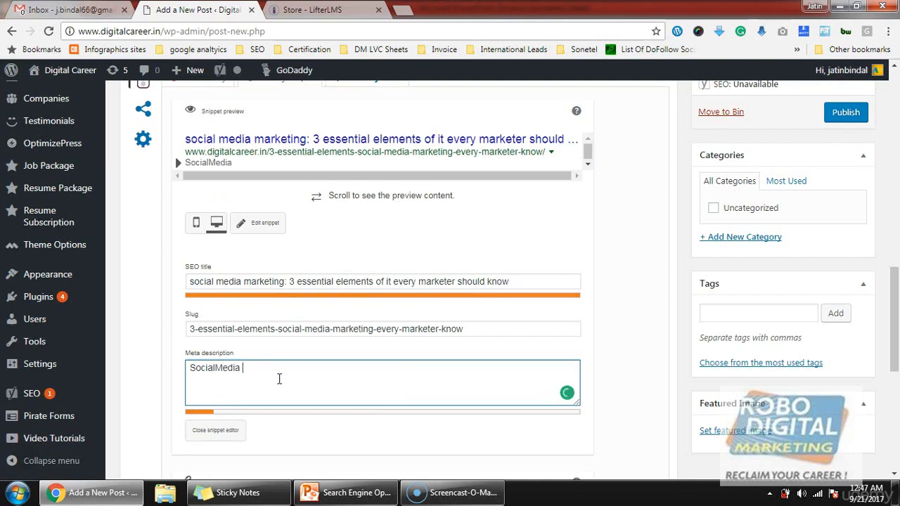
key(Left)
key(Left)
key(Left)
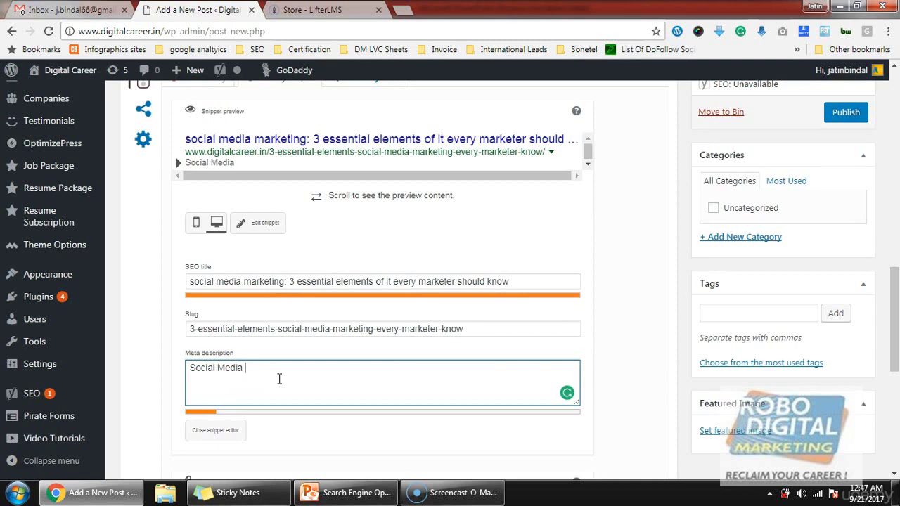
text(marketing has )
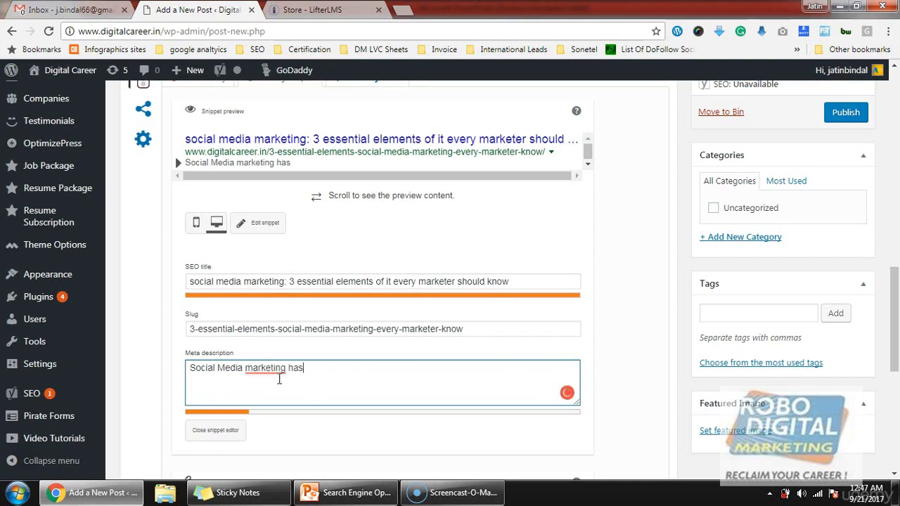
text(3 im)
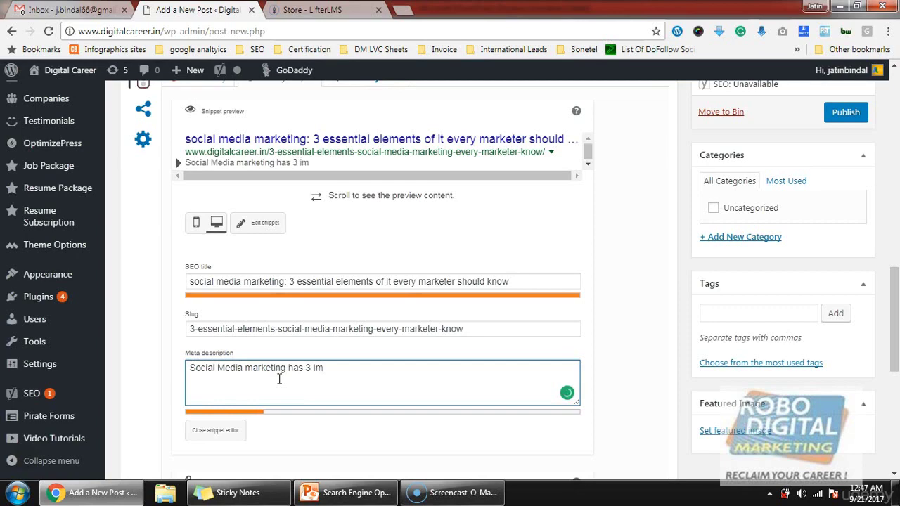
text(portant te)
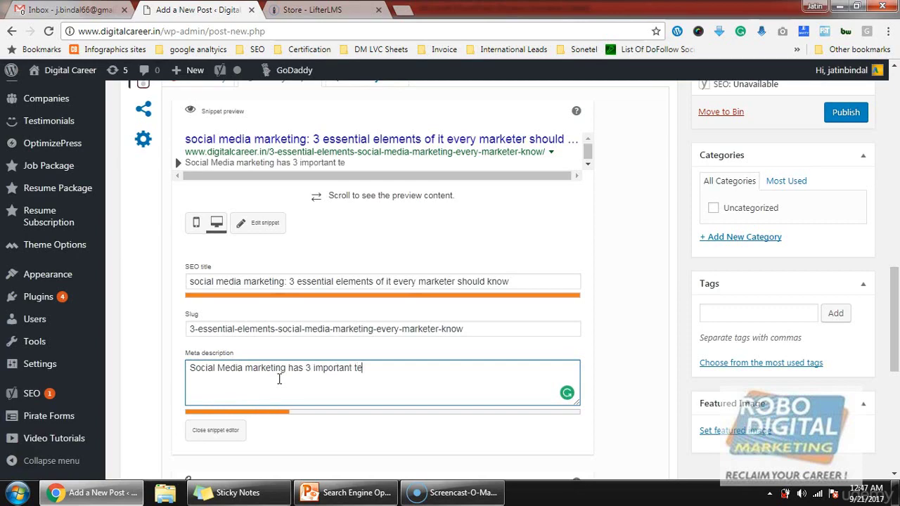
text(chniques:)
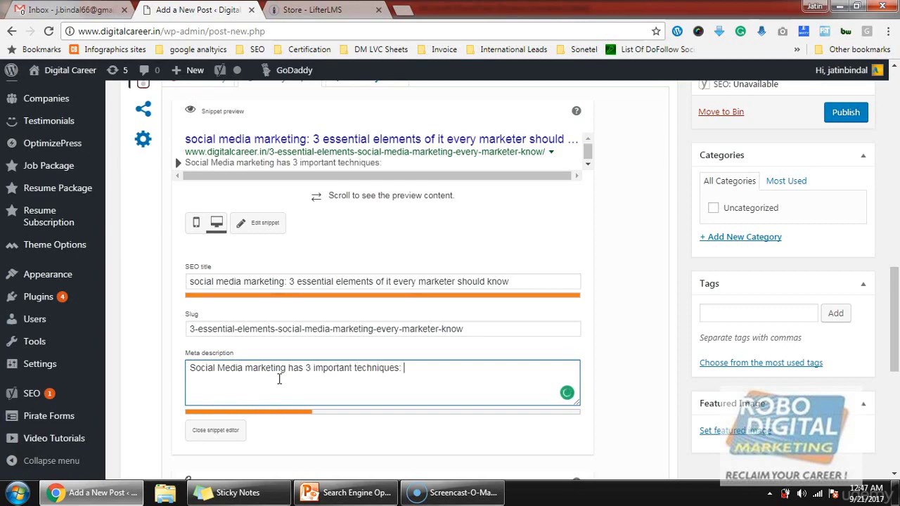
Copy the heading 'Distinguish who your target audience is' into the meta description
scroll(279, 380, up, 3)
scroll(287, 381, up, 1)
scroll(287, 344, up, 4)
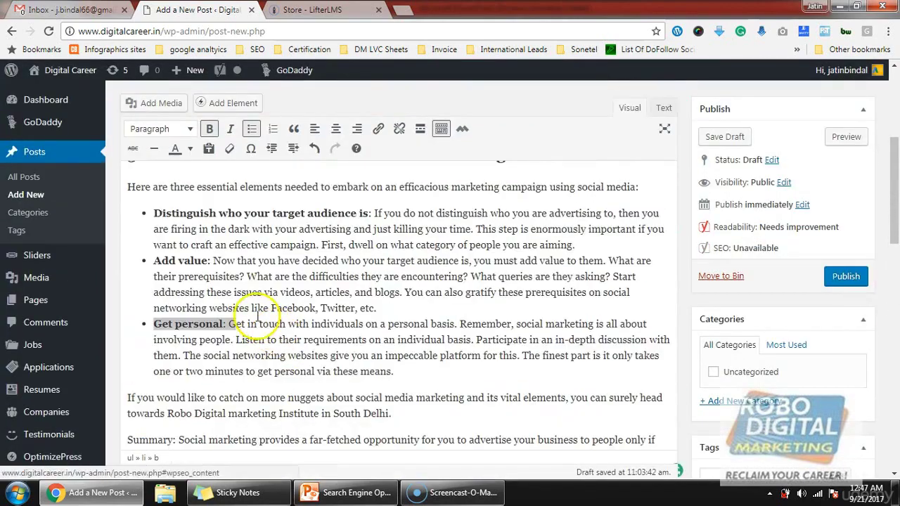
drag(368, 213, 154, 213)
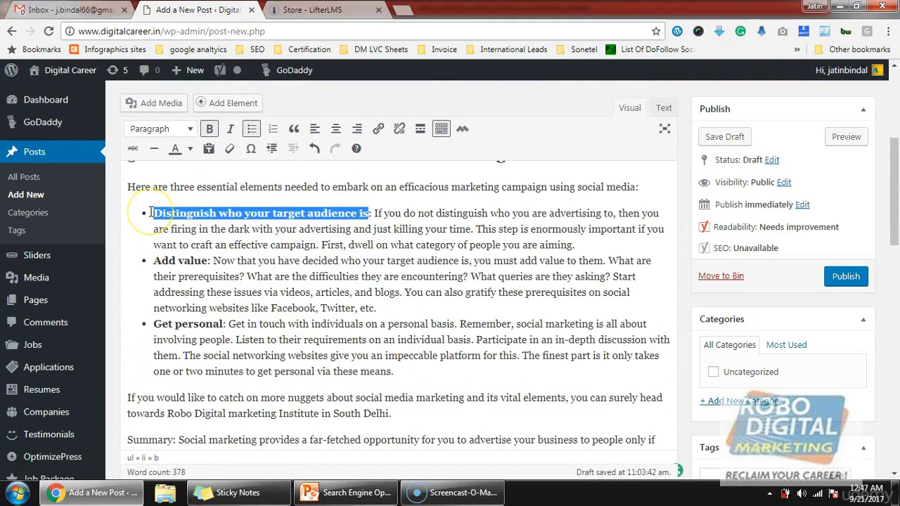
scroll(461, 316, down, 3)
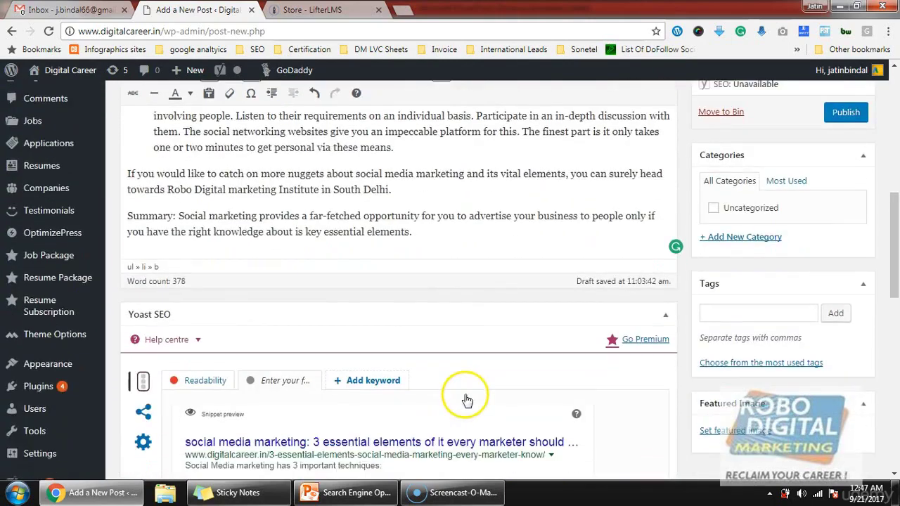
scroll(461, 394, down, 3)
click(446, 423)
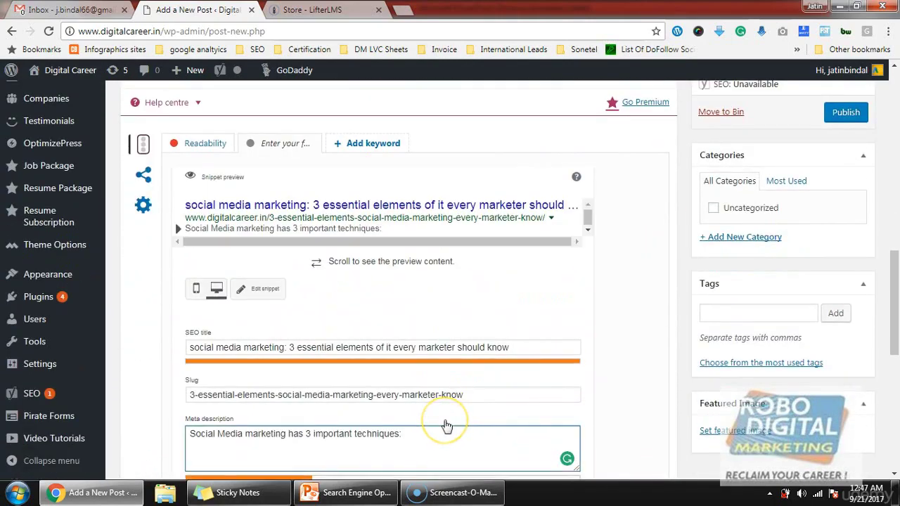
text(Distinguish who your target audience is)
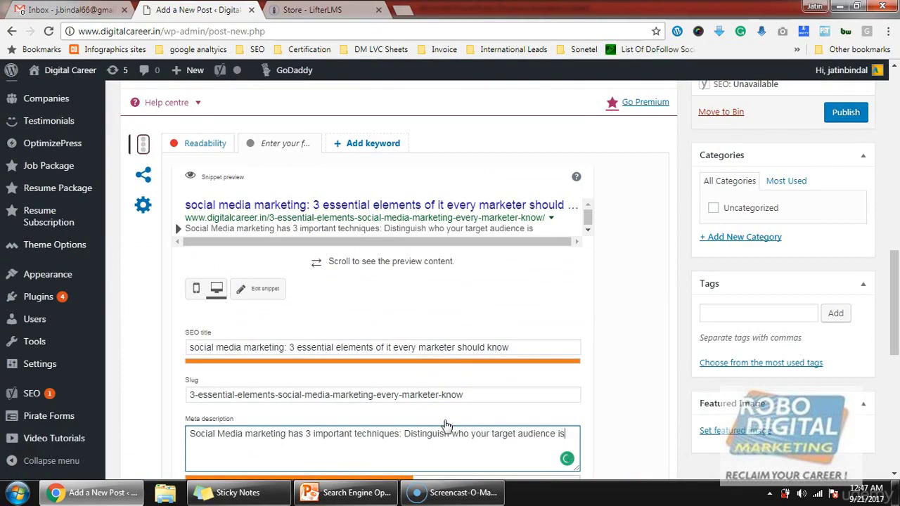
Append the post's 'Add value' label followed by '&' to the meta description
scroll(422, 390, up, 3)
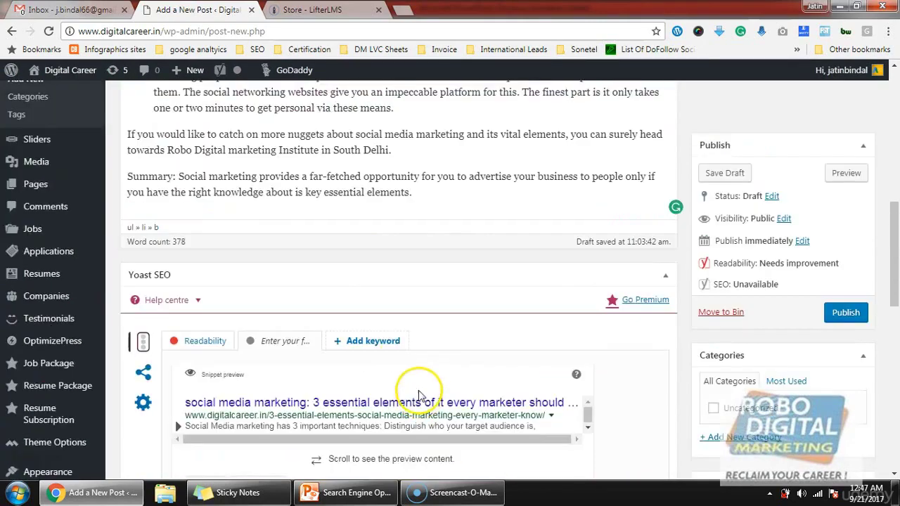
scroll(295, 214, up, 3)
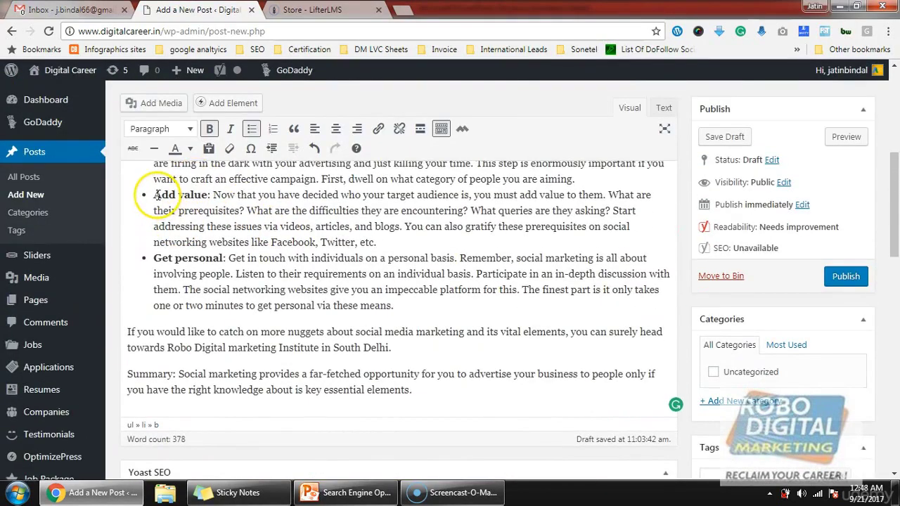
drag(153, 195, 208, 195)
key(ctrl+c)
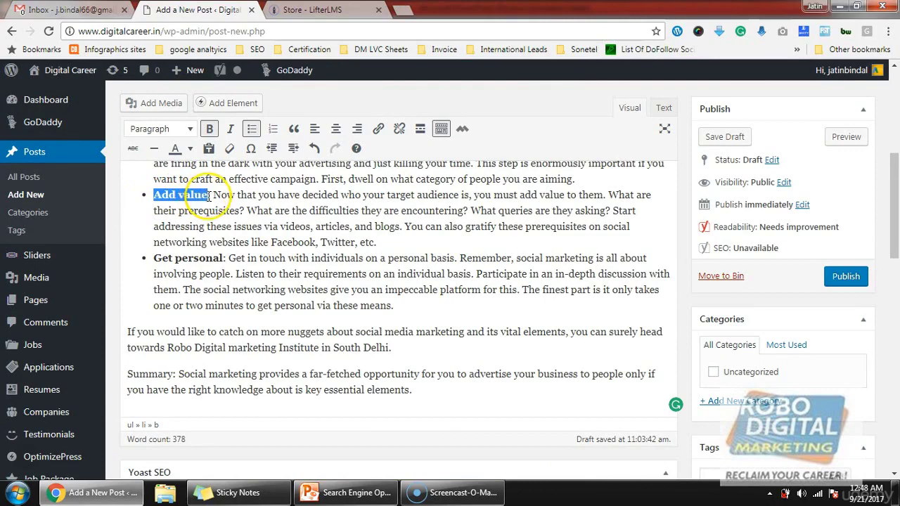
scroll(345, 317, down, 4)
scroll(450, 365, down, 2)
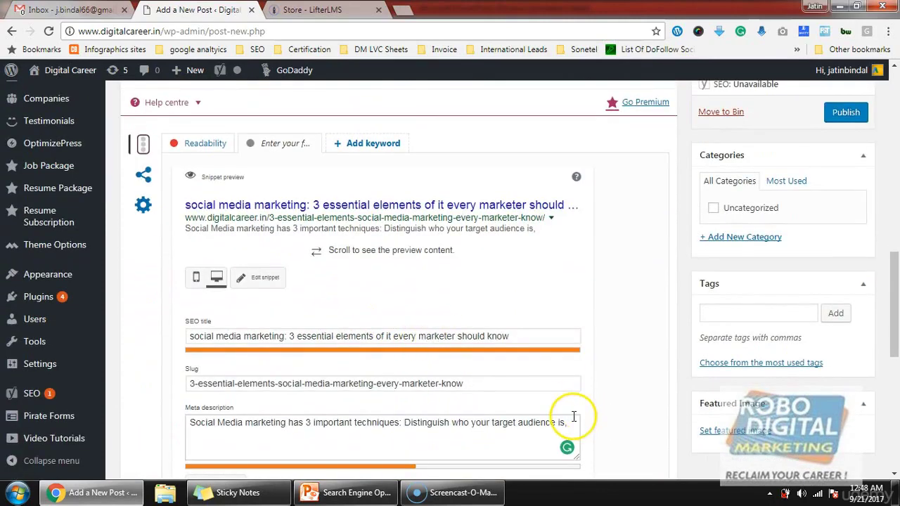
click(573, 422)
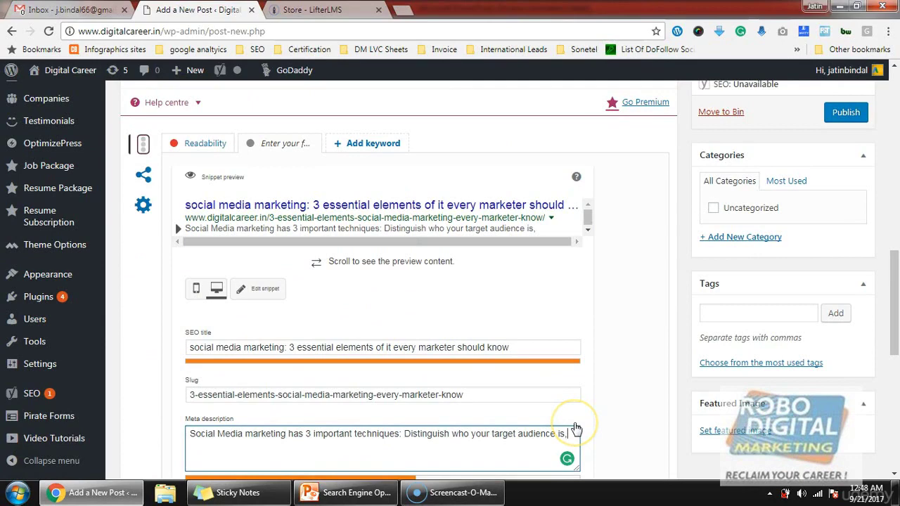
key(ctrl+v)
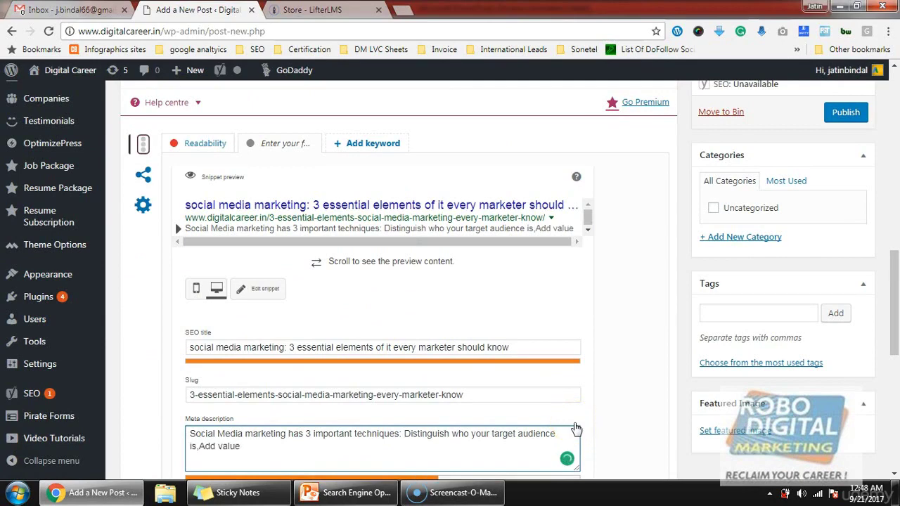
text(&)
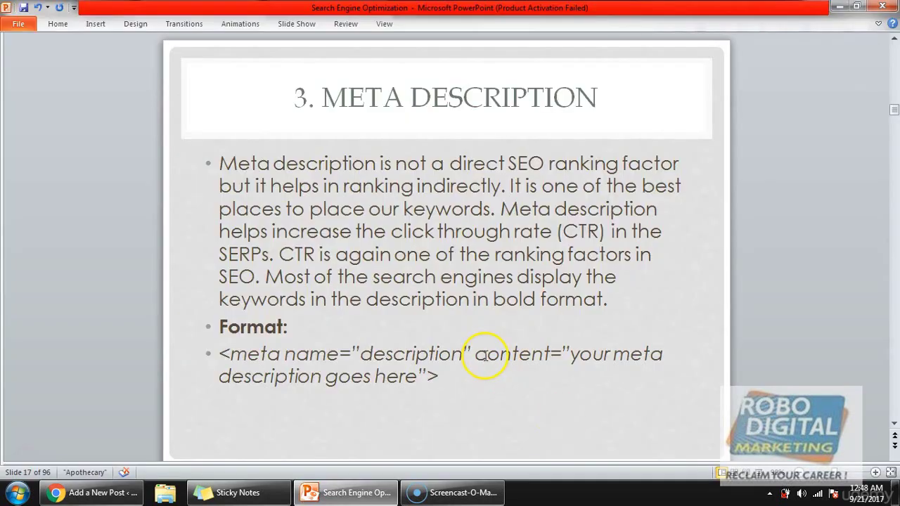
Select the 'Get personal' label and type ', giersona toch' after the target-audience point
click(422, 289)
scroll(267, 158, up, 5)
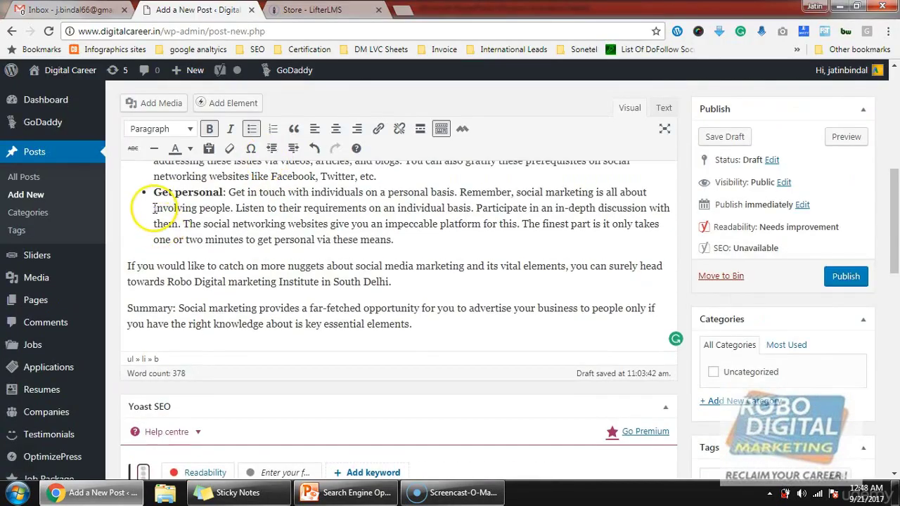
drag(155, 193, 223, 193)
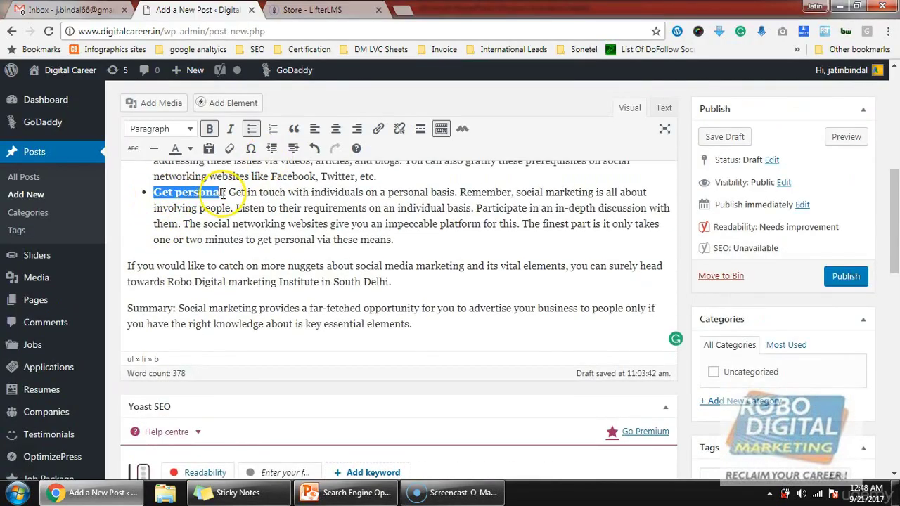
scroll(331, 275, down, 1)
scroll(400, 344, down, 4)
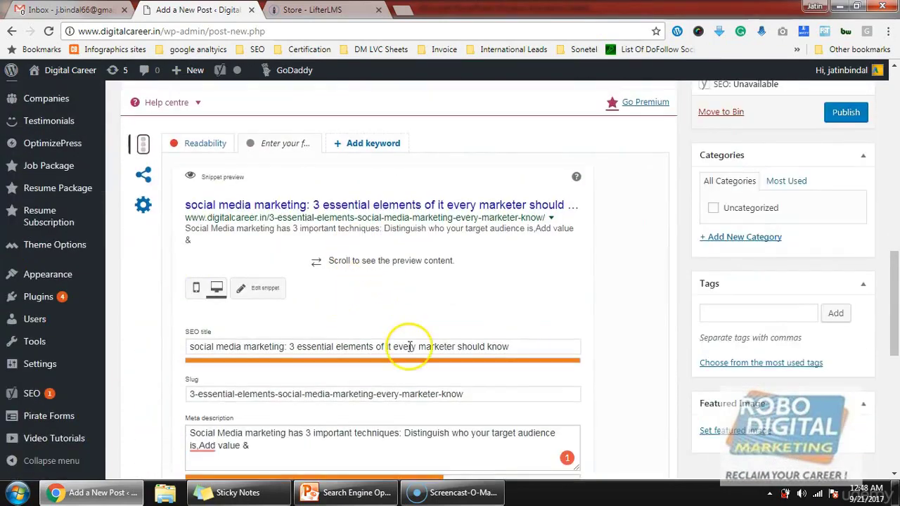
scroll(288, 296, down, 3)
click(199, 247)
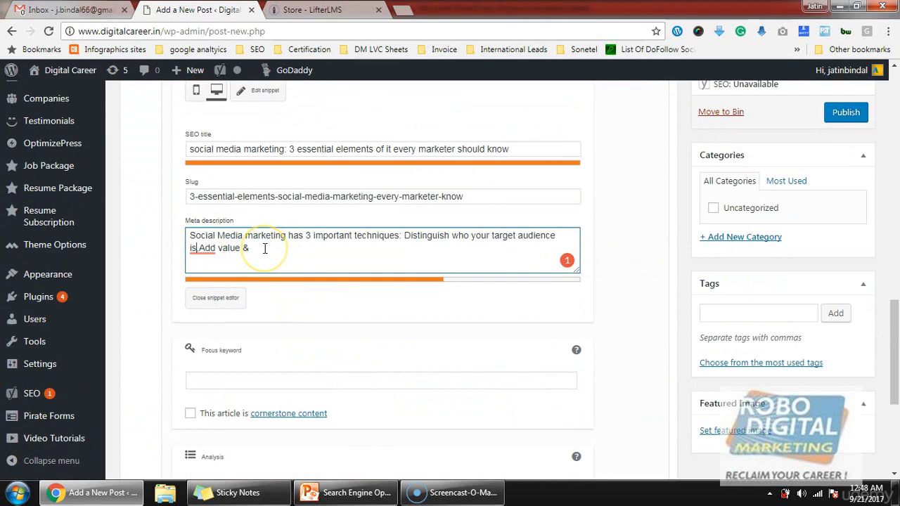
text(, )
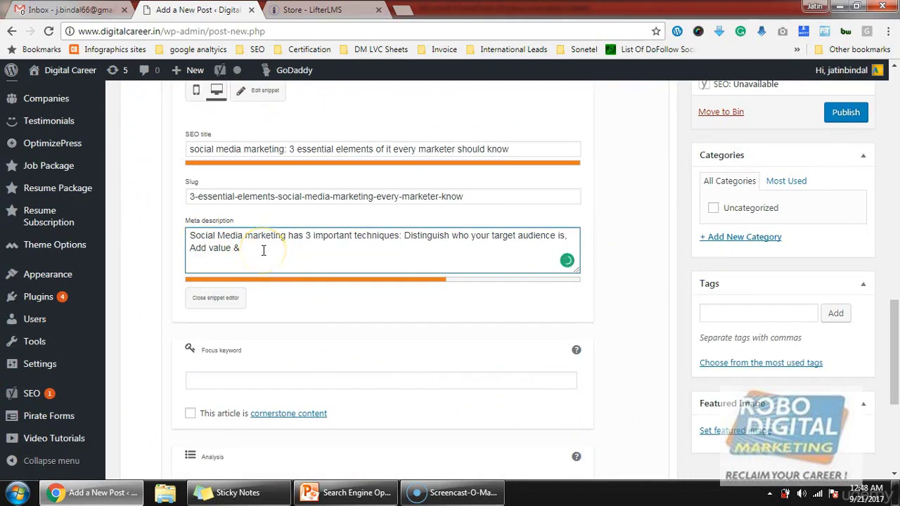
text(give p)
text(ersonal)
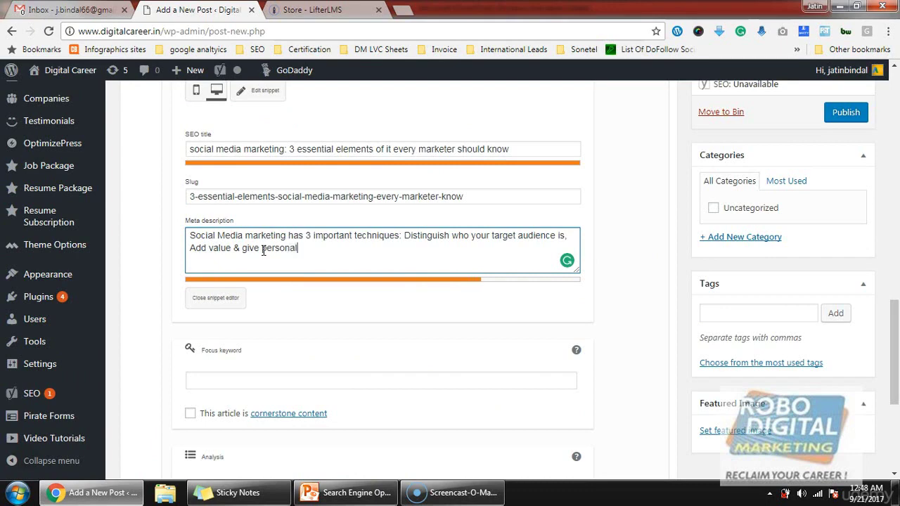
text( tou)
text(ch)
Check the meta description slide, then publish the post and open its permalink in a new tab
click(261, 251)
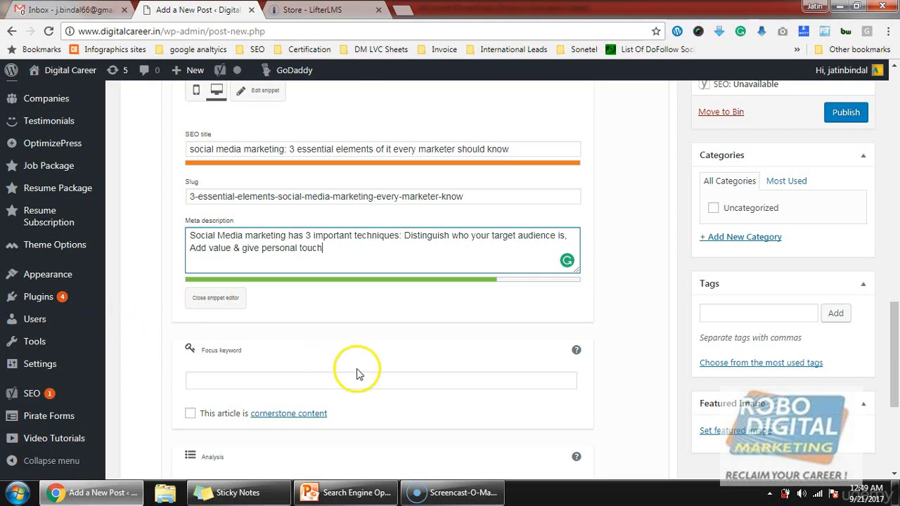
click(347, 492)
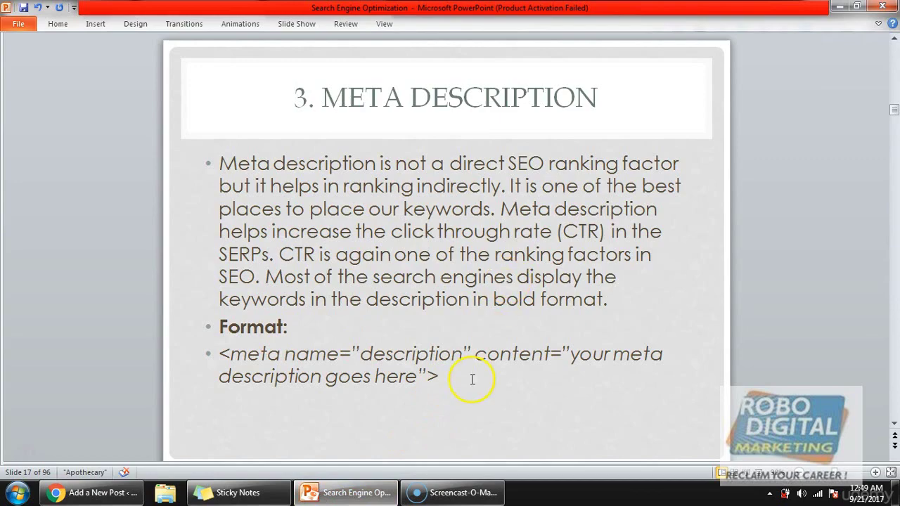
click(378, 494)
scroll(878, 172, up, 3)
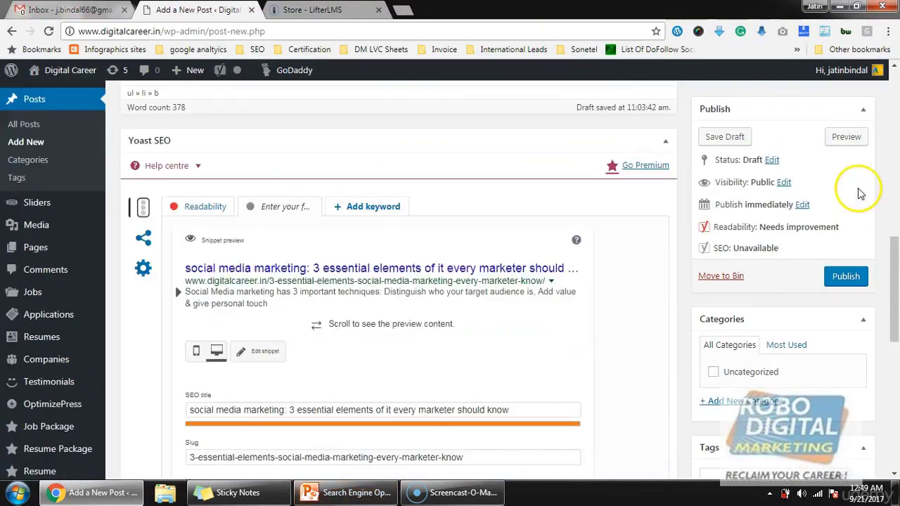
scroll(863, 193, up, 3)
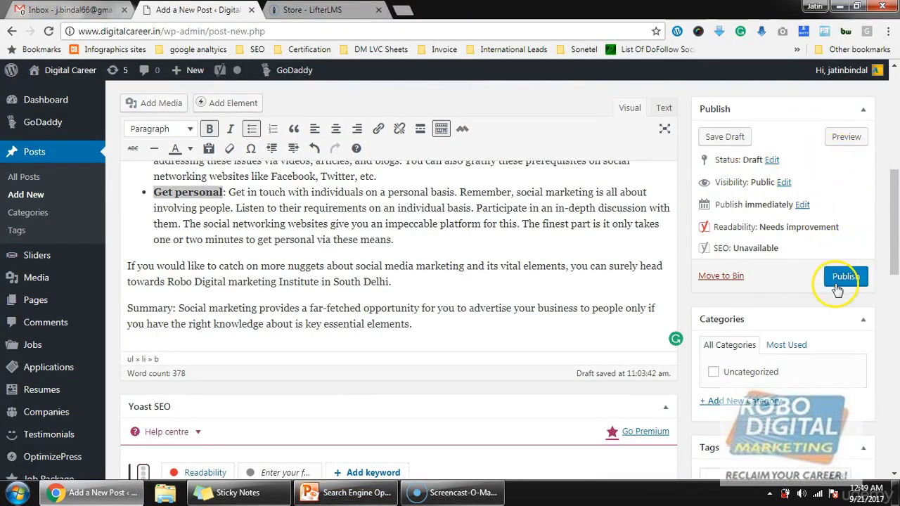
click(837, 281)
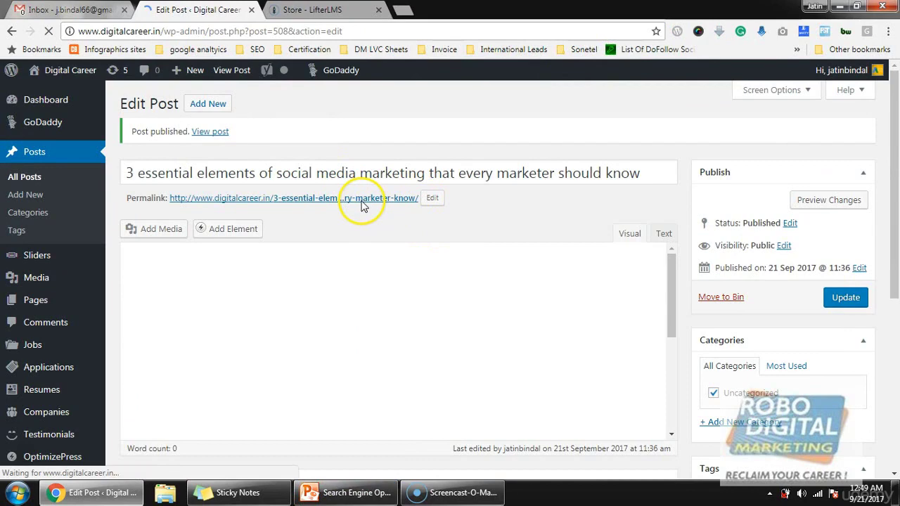
ctrl+click(358, 200)
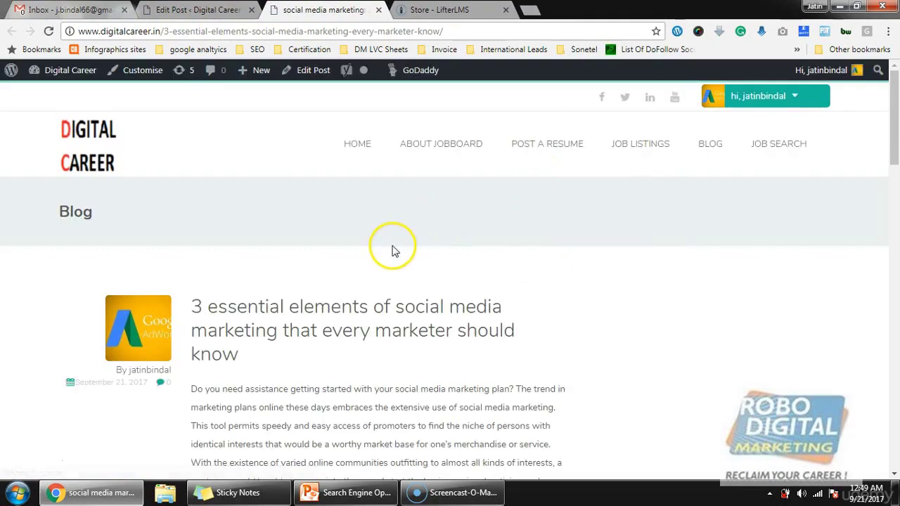
Scroll through the live post to its three essential elements section and back to the top
scroll(391, 251, down, 3)
scroll(391, 245, down, 2)
scroll(387, 247, up, 5)
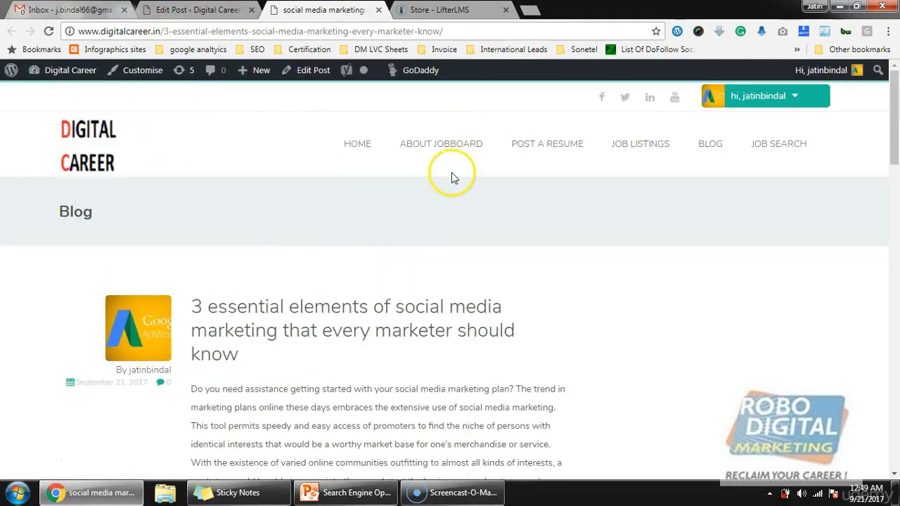
scroll(466, 386, down, 10)
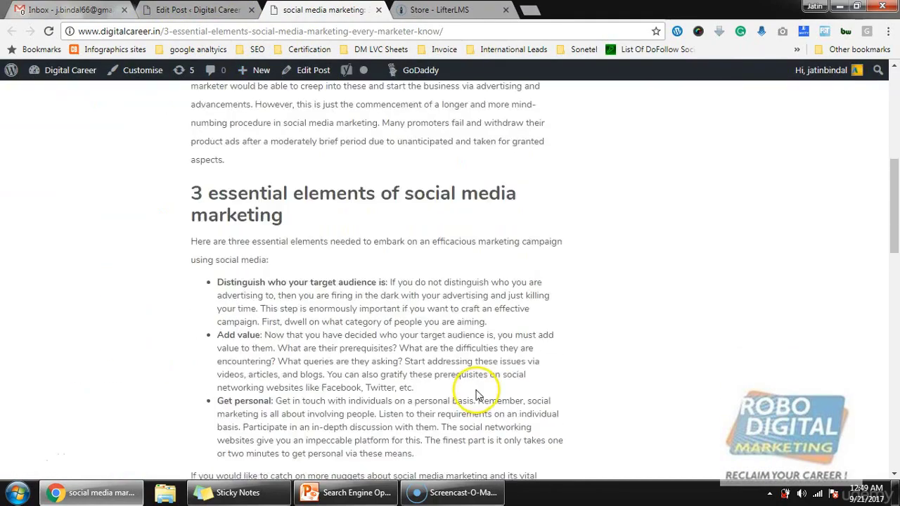
scroll(477, 389, down, 10)
scroll(477, 390, down, 5)
scroll(475, 389, up, 5)
scroll(478, 392, up, 10)
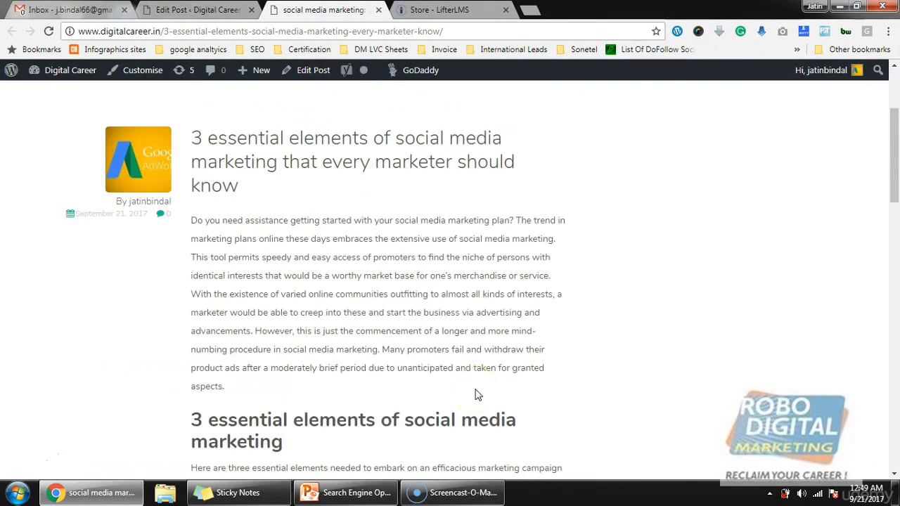
scroll(440, 346, up, 3)
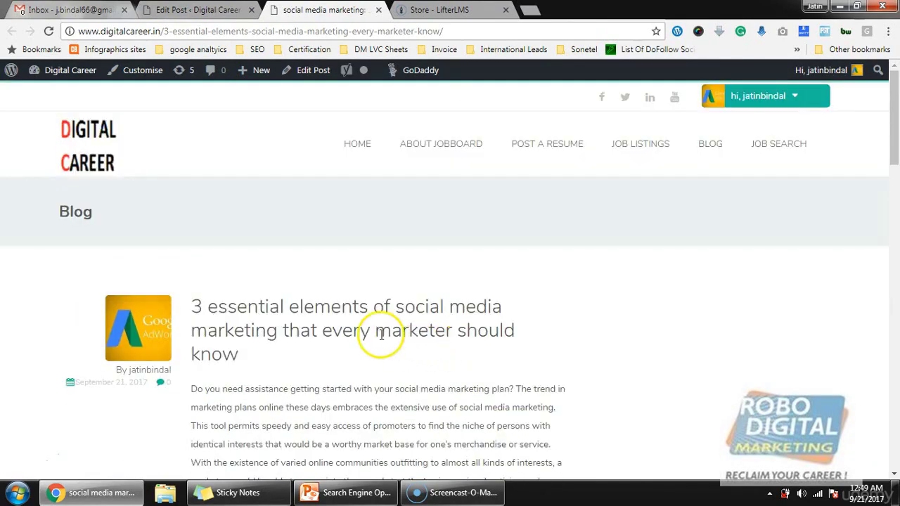
View the published post's page source and search it for 'meta'
right_click(207, 282)
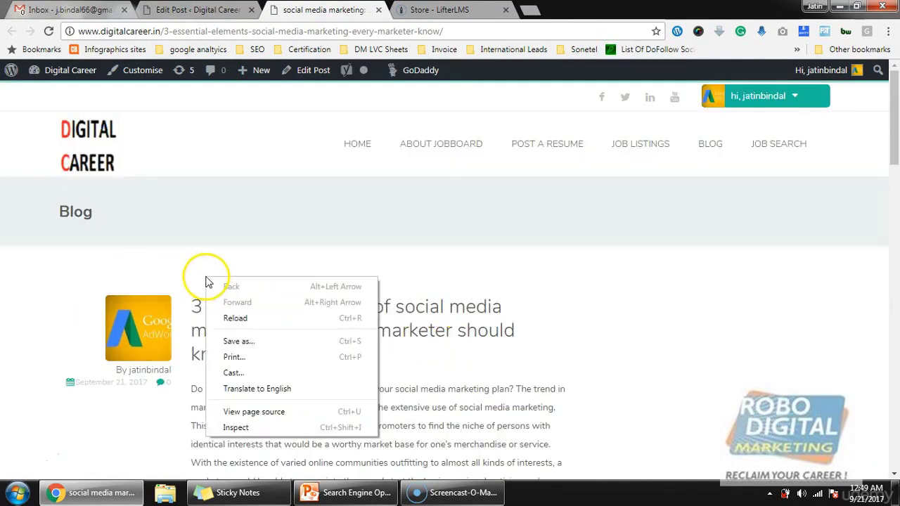
click(254, 412)
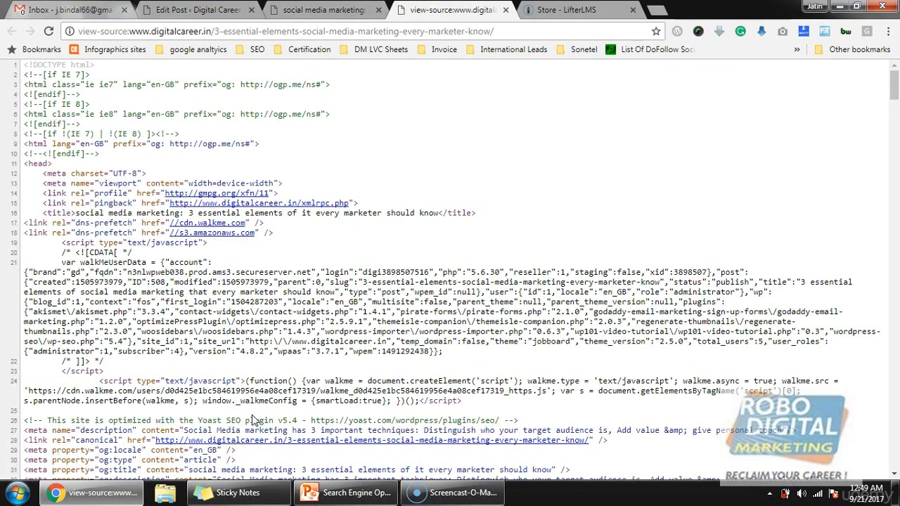
key(ctrl+f)
click(383, 416)
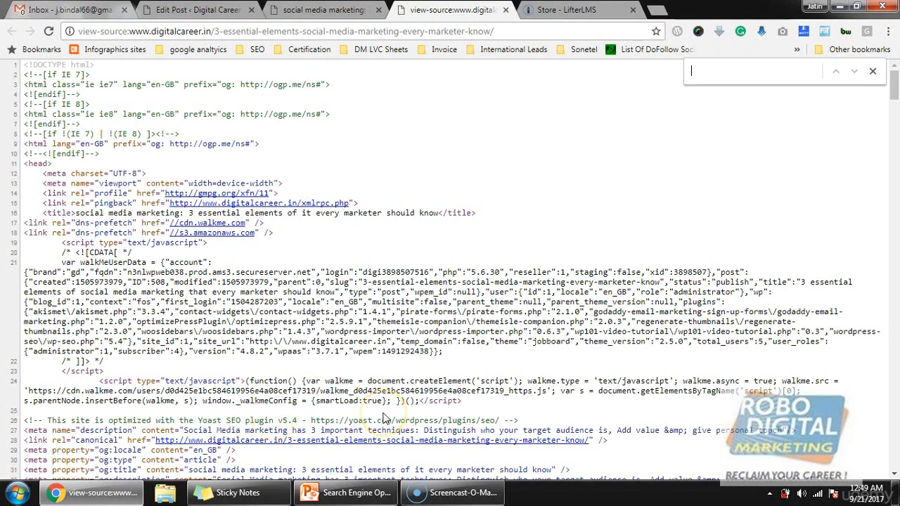
text(meta)
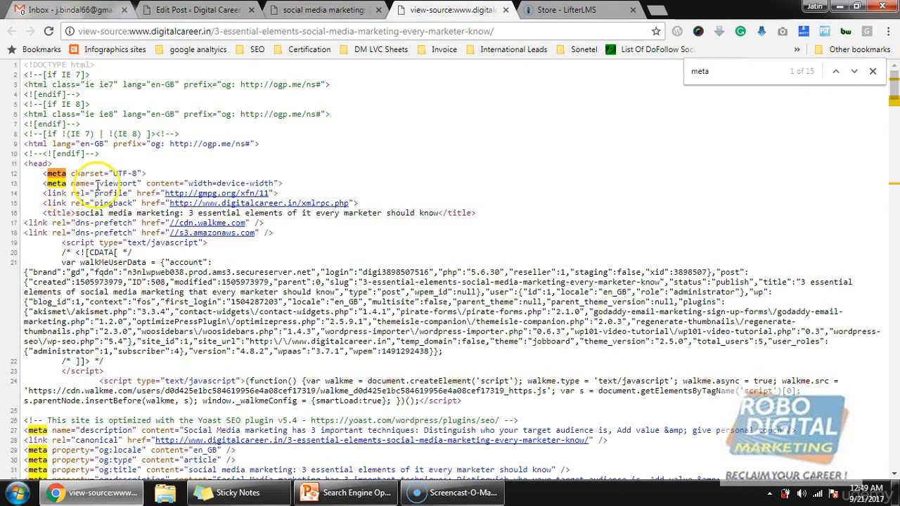
Select line 27's meta description tag to confirm it holds the three-technique summary
scroll(83, 182, down, 3)
drag(28, 233, 135, 233)
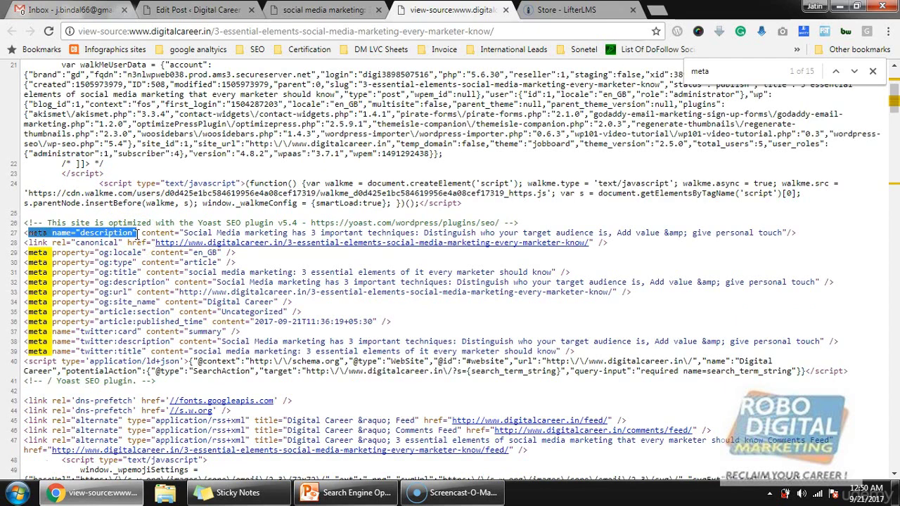
drag(140, 234, 798, 239)
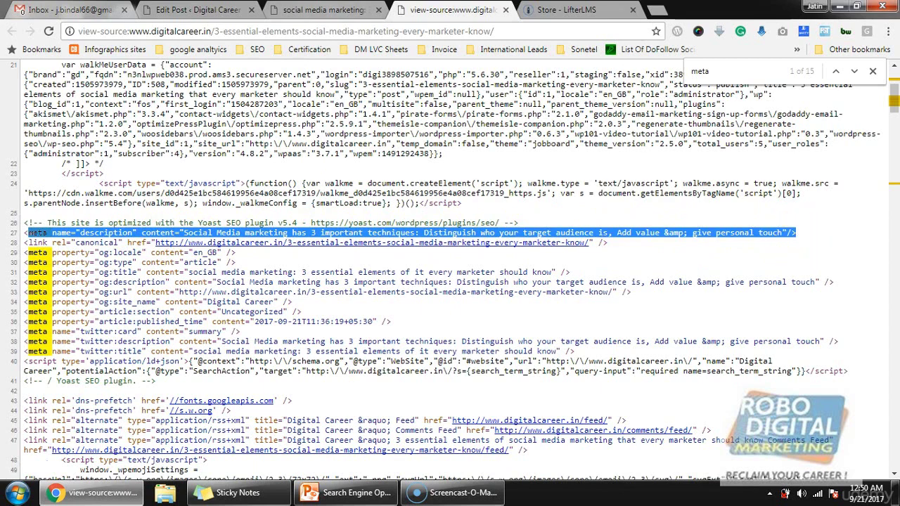
click(337, 10)
Scroll the editor to the Yoast snippet preview's saved description, then bring back slide 17
click(198, 10)
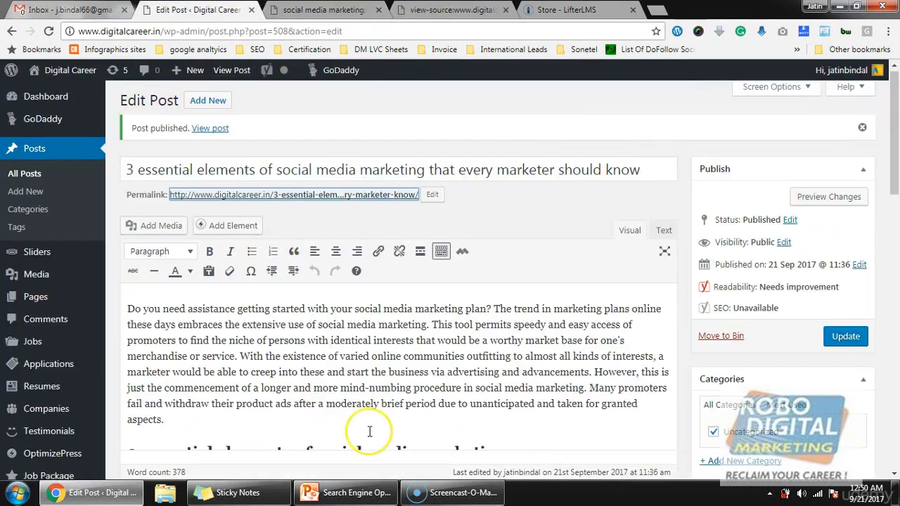
scroll(371, 427, down, 4)
scroll(364, 431, down, 3)
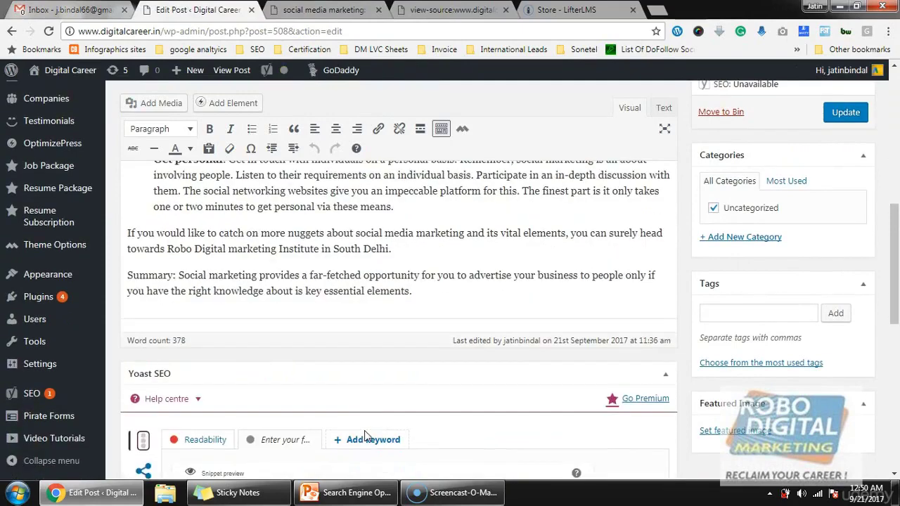
scroll(359, 432, down, 3)
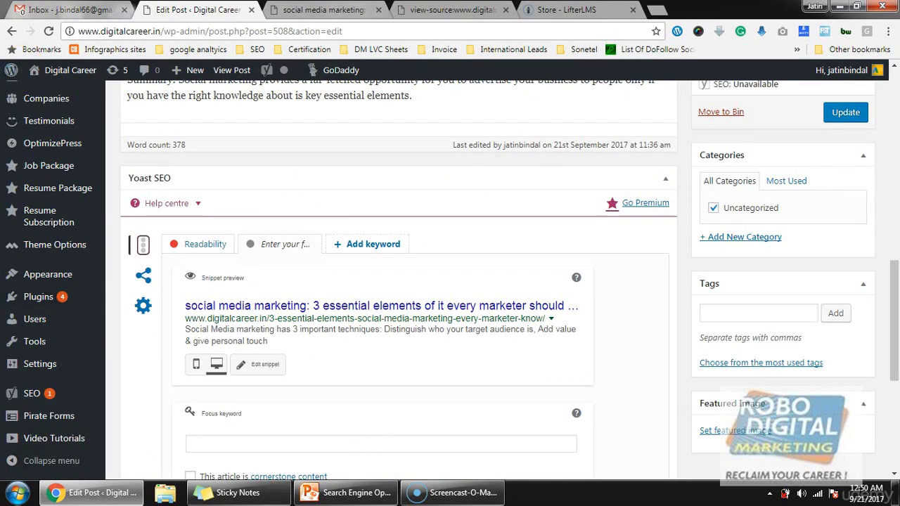
click(345, 9)
click(348, 492)
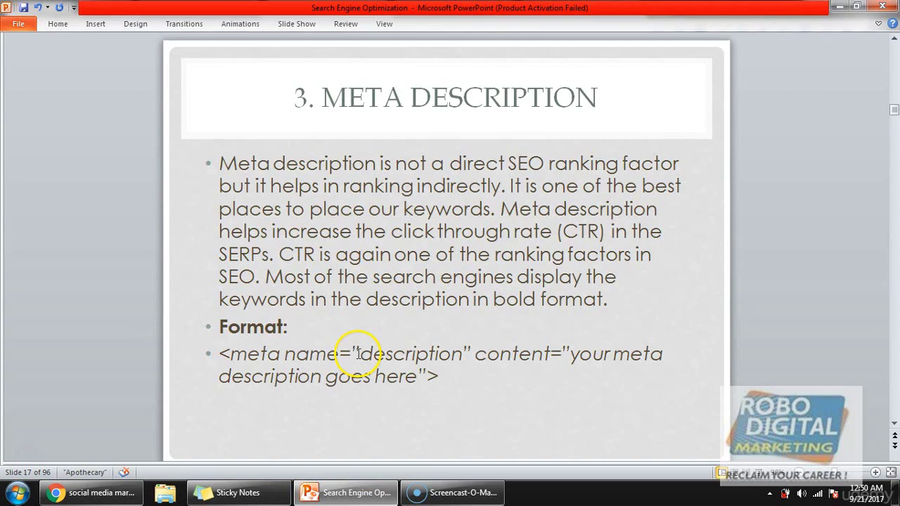